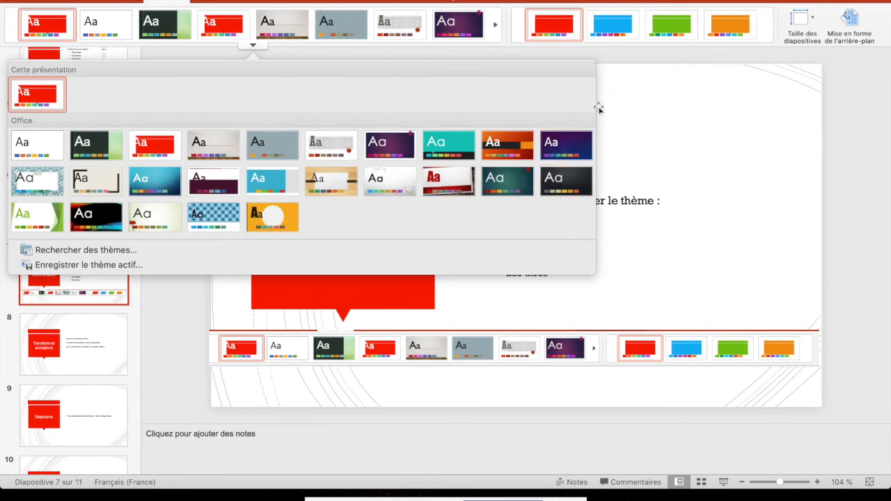
# Apply the blue variant to the presentation's theme and open the title slide to check the new colours.
pyautogui.click(642, 46)
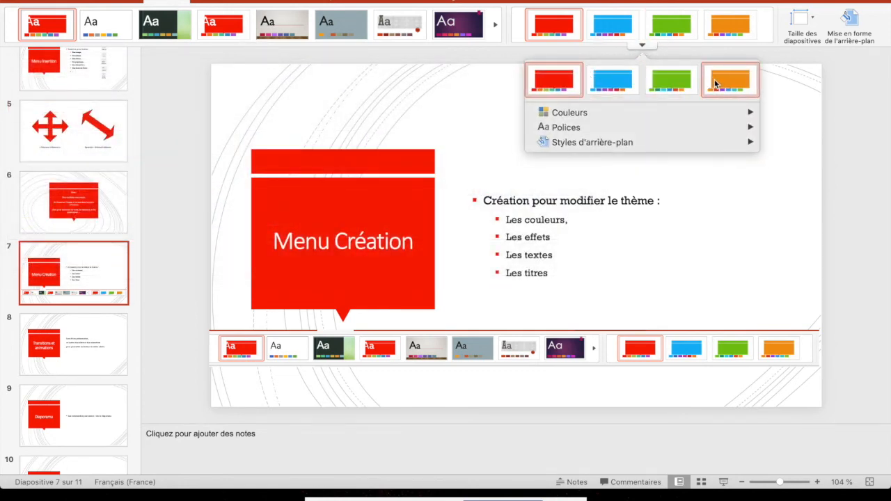
pyautogui.click(699, 199)
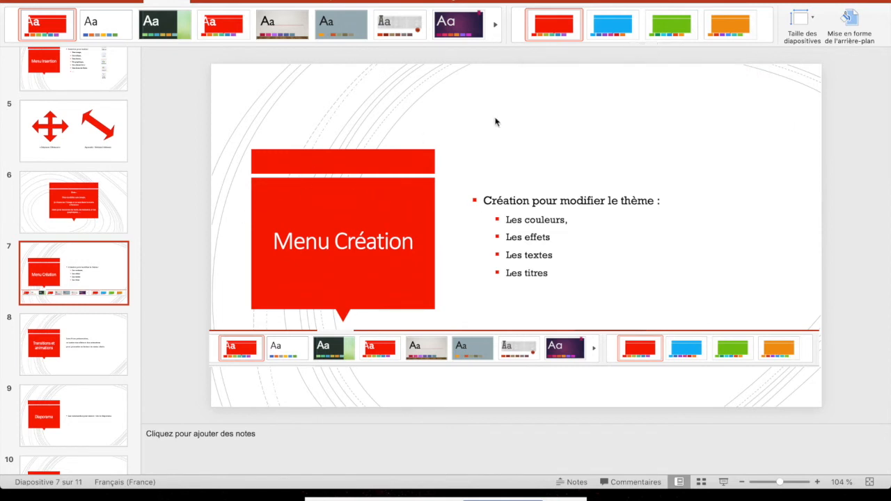
pyautogui.click(642, 45)
pyautogui.click(617, 79)
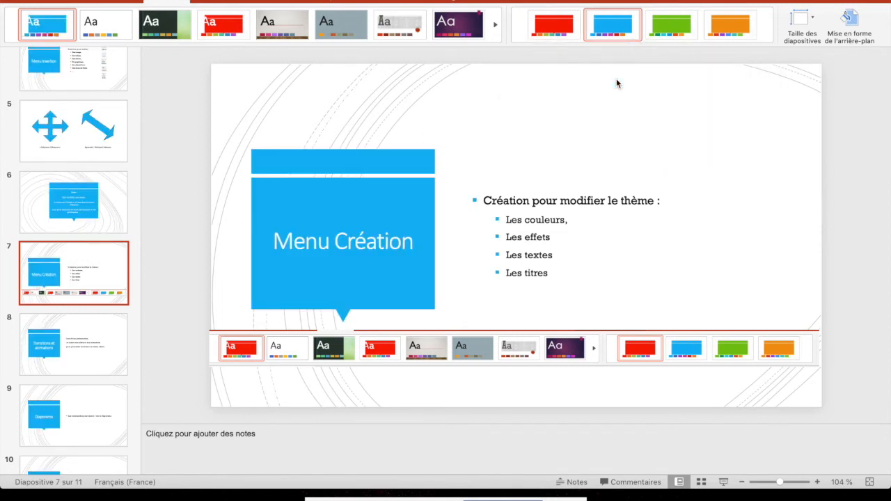
pyautogui.scroll(8, 112, 328)
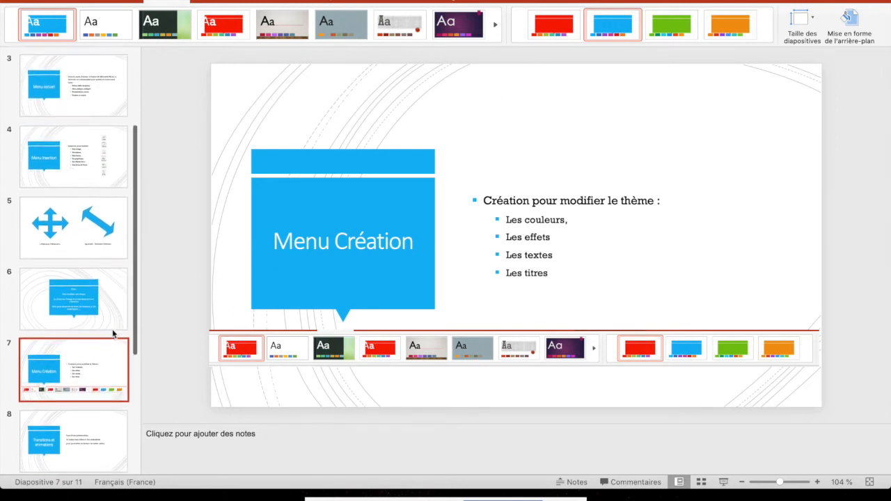
pyautogui.click(101, 112)
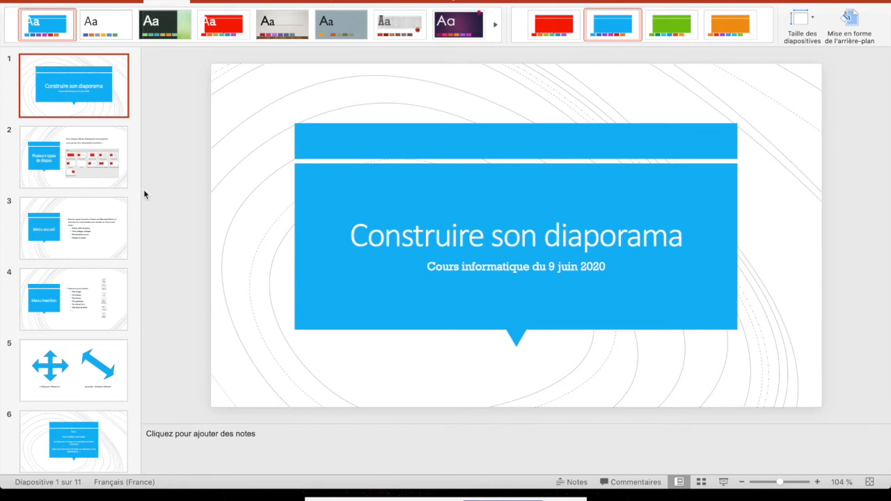
# Apply the red variant to the whole presentation and go back to slide 7, "Menu Création".
pyautogui.click(641, 47)
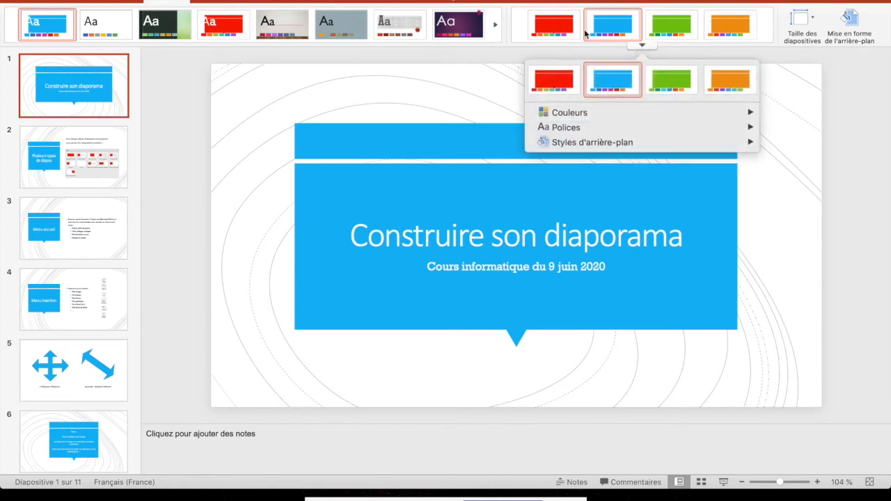
pyautogui.click(565, 79)
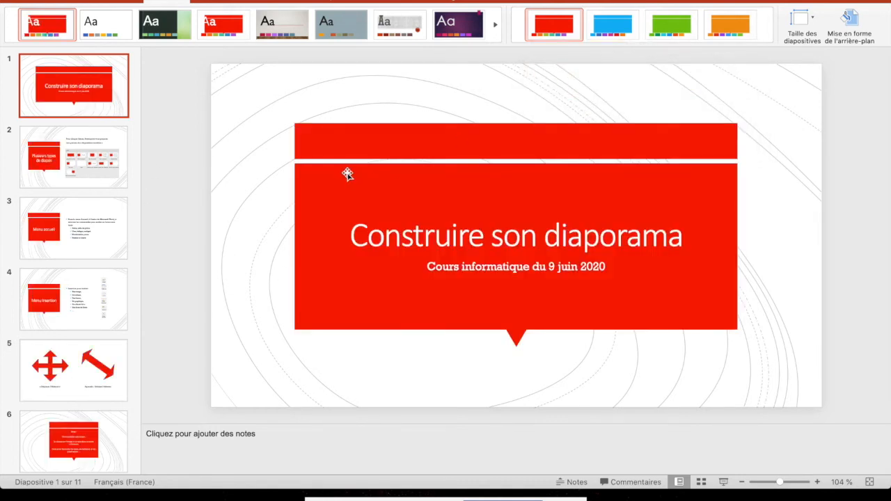
pyautogui.scroll(-5, 92, 148)
pyautogui.click(93, 322)
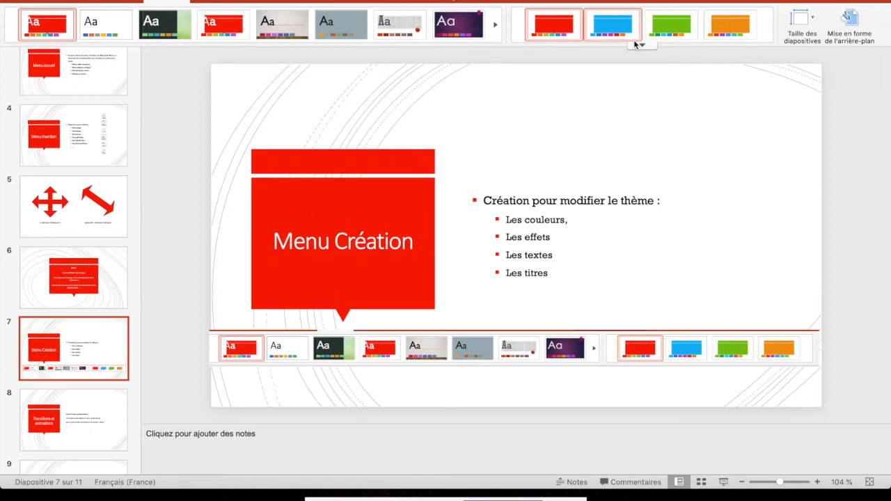
# Apply the blue theme variant and set the theme colours to the Bleu II palette.
pyautogui.click(641, 46)
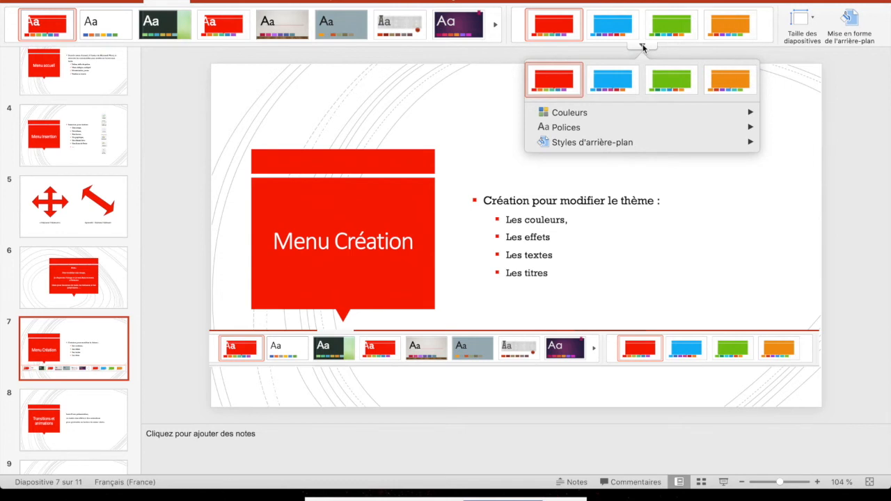
pyautogui.click(614, 82)
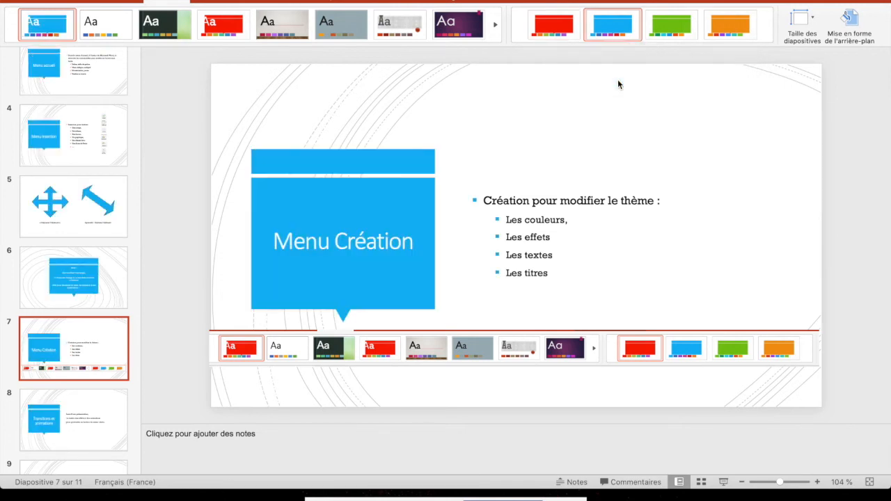
pyautogui.scroll(5, 101, 116)
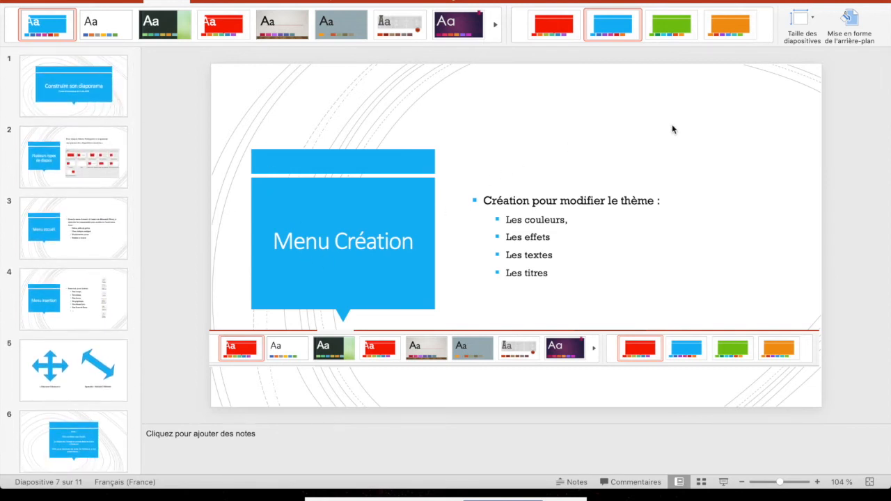
pyautogui.click(641, 39)
pyautogui.click(642, 46)
pyautogui.moveTo(640, 115)
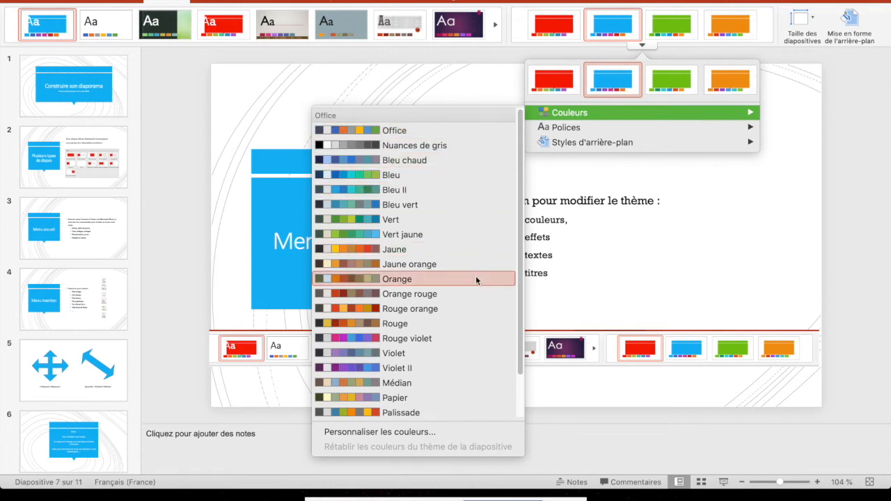
pyautogui.click(486, 195)
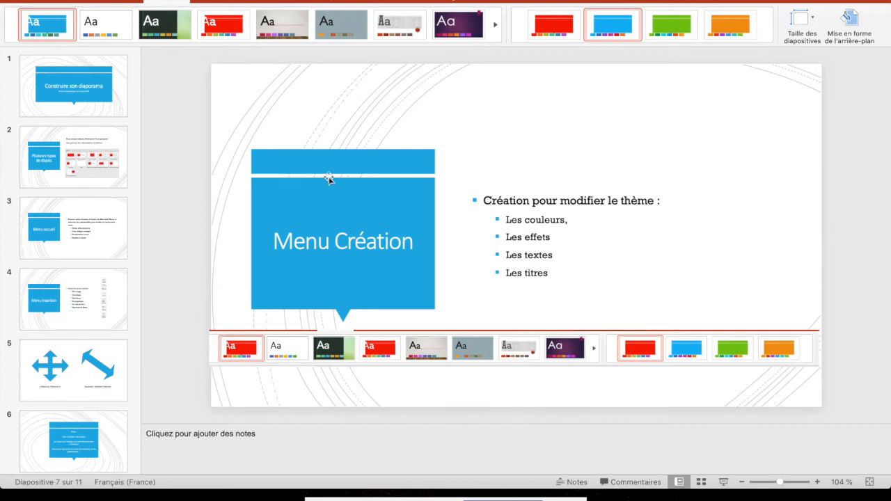
# Set the theme colours to the Vert jaune palette.
pyautogui.click(644, 45)
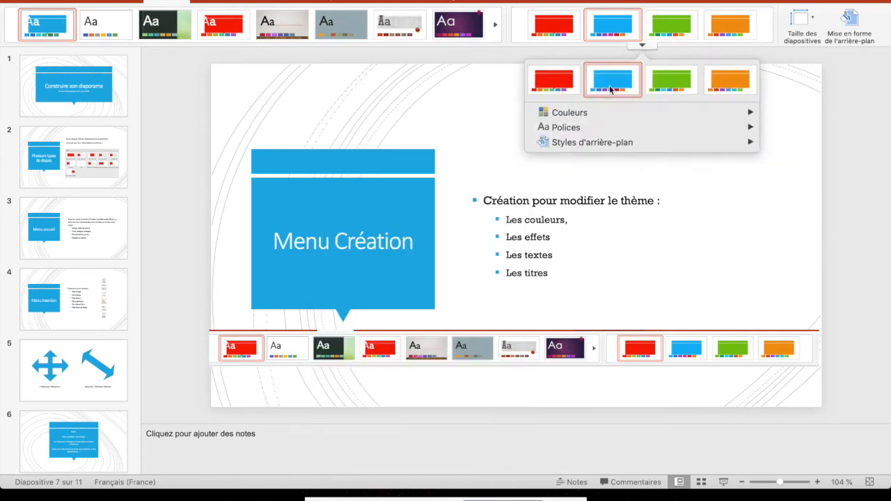
pyautogui.moveTo(604, 110)
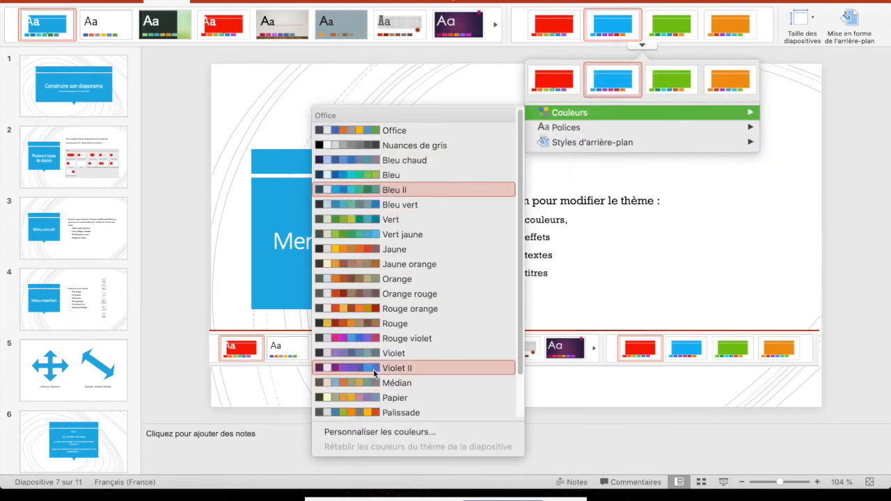
pyautogui.scroll(-3, 376, 371)
pyautogui.scroll(3, 376, 369)
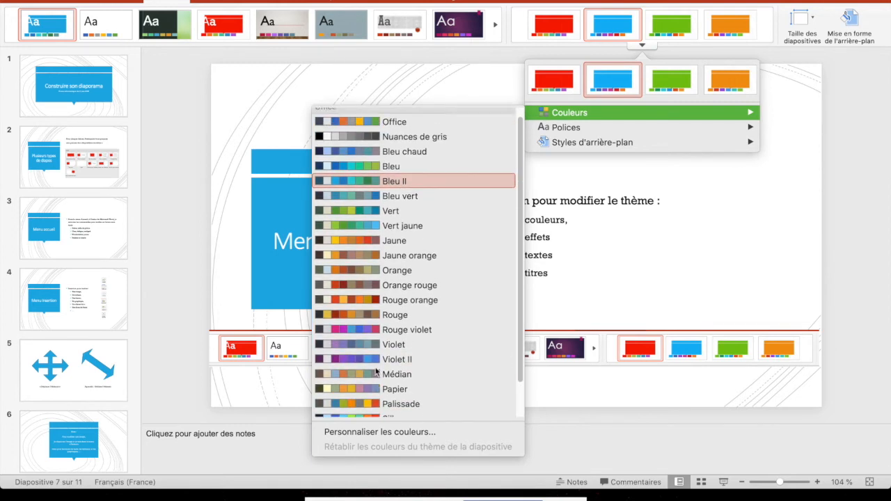
pyautogui.click(394, 236)
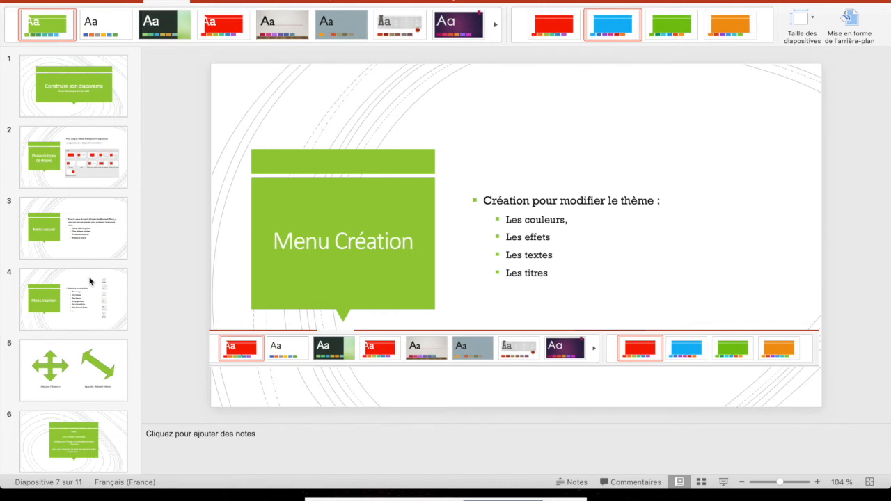
# Apply the red variant to the presentation and view the gallery of available Office themes without choosing one.
pyautogui.click(560, 33)
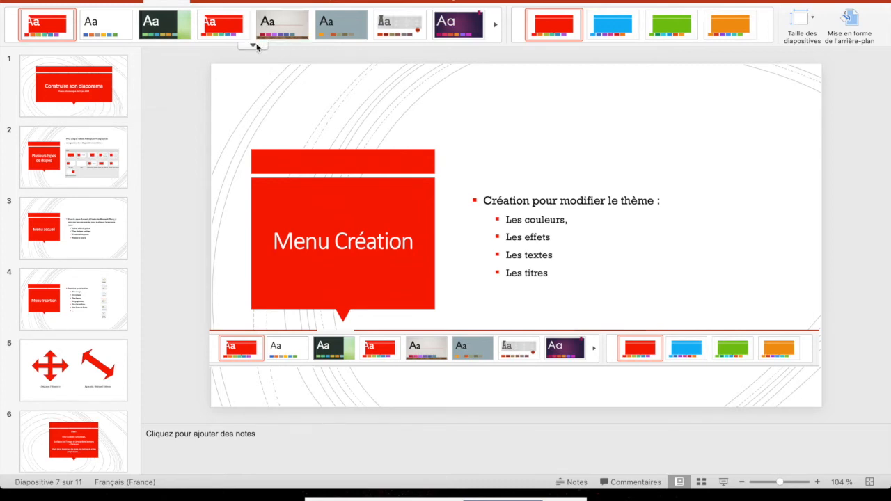
pyautogui.click(250, 44)
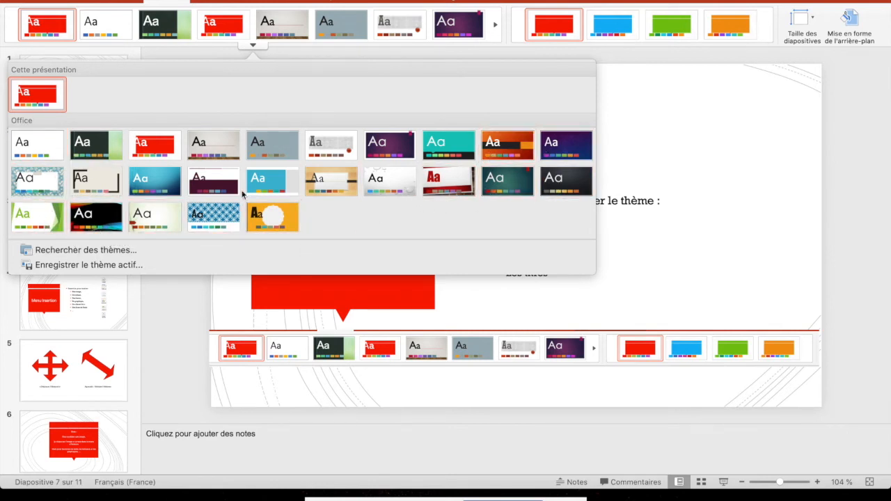
pyautogui.click(695, 237)
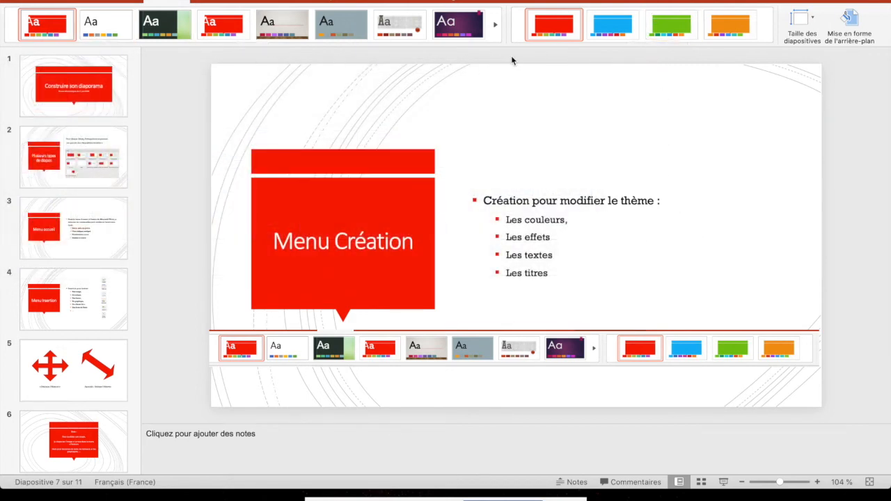
pyautogui.click(642, 44)
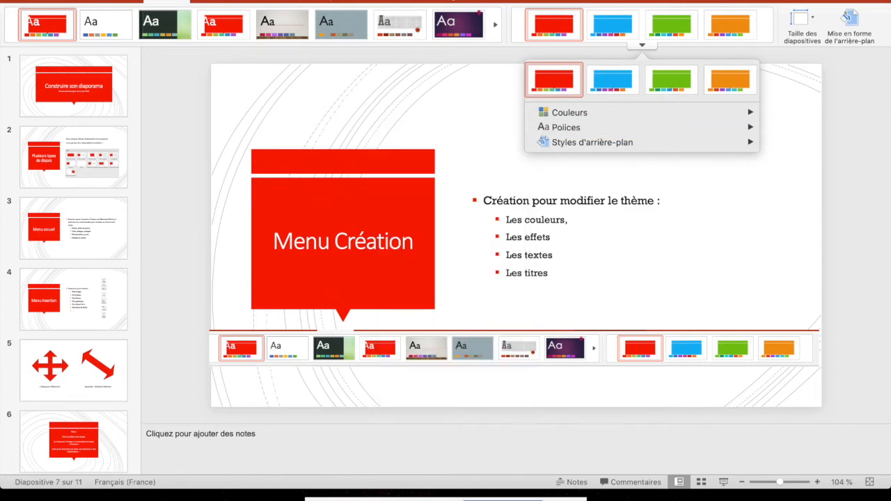
pyautogui.click(28, 1)
pyautogui.click(29, 1)
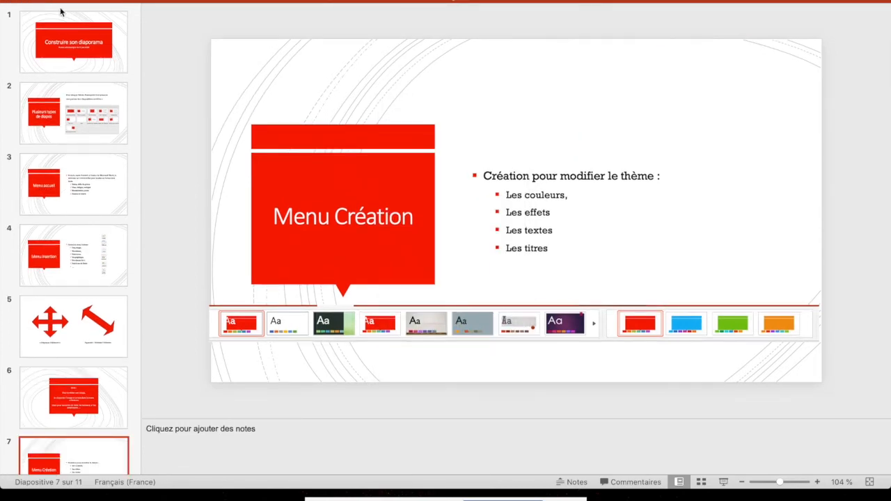
pyautogui.click(38, 2)
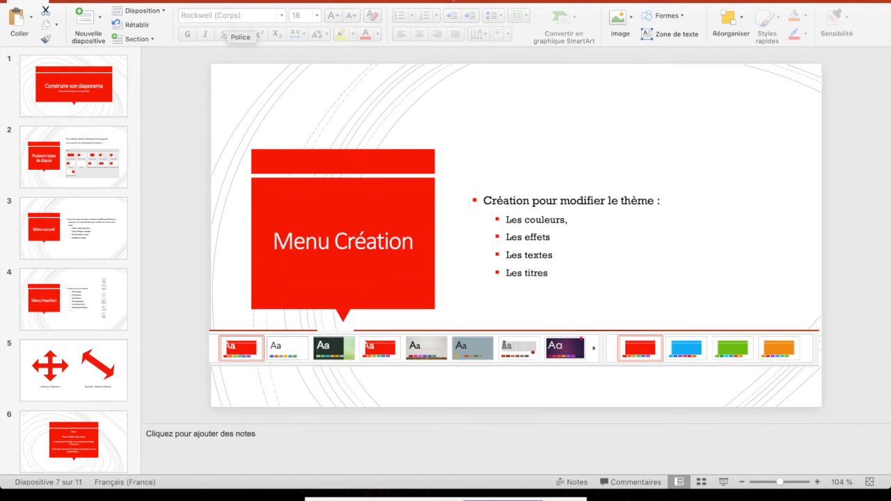
pyautogui.click(356, 188)
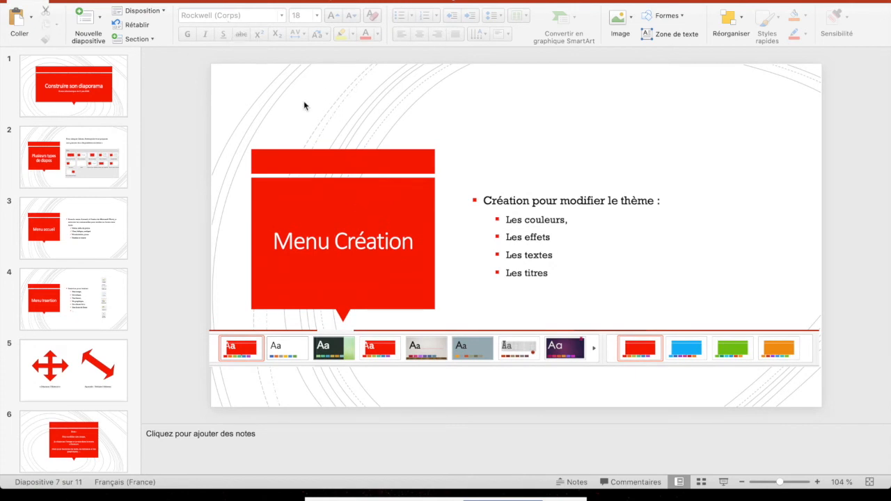
# Set the presentation's theme fonts to TwCenMT-Rockwell and open the title slide to check the heading font.
pyautogui.click(167, 2)
pyautogui.moveTo(686, 40)
pyautogui.click(642, 45)
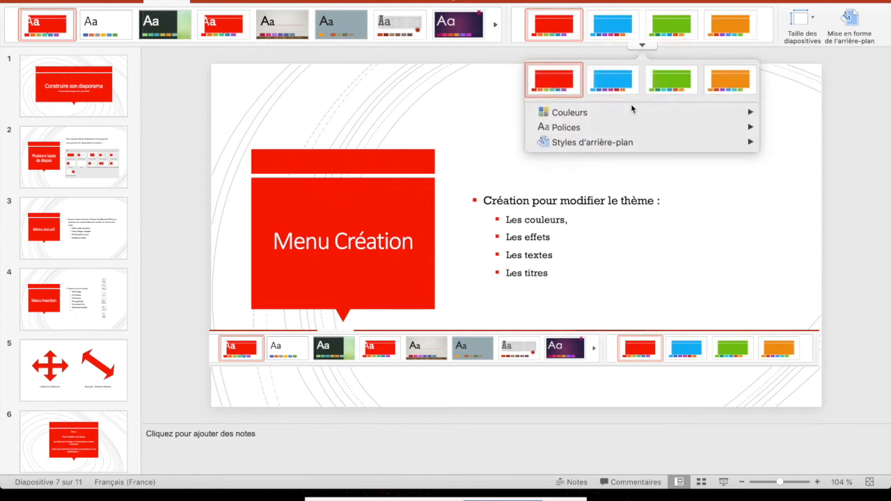
pyautogui.moveTo(605, 133)
pyautogui.scroll(-5, 430, 208)
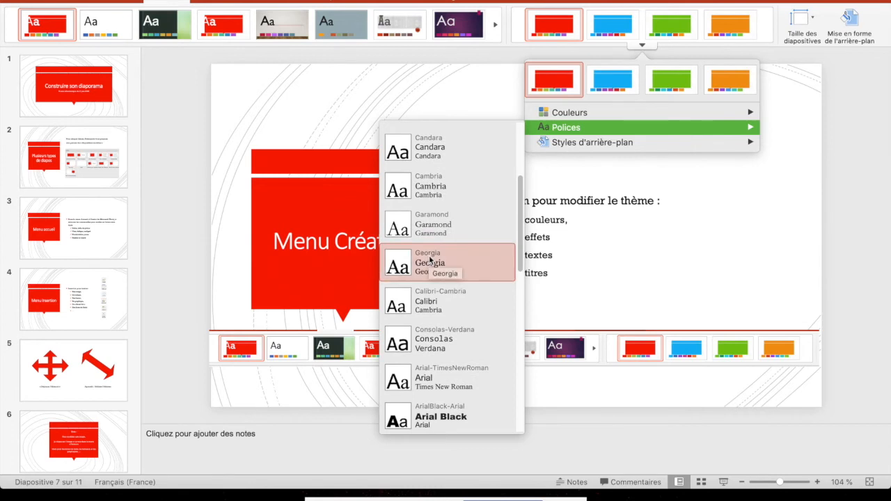
pyautogui.scroll(-7, 472, 244)
pyautogui.scroll(-3, 472, 241)
pyautogui.scroll(-4, 472, 167)
pyautogui.scroll(-3, 475, 230)
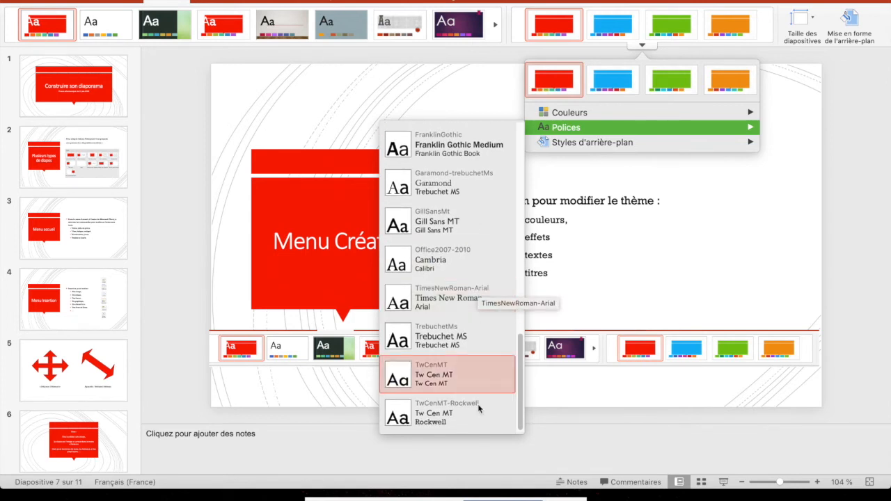
pyautogui.click(438, 418)
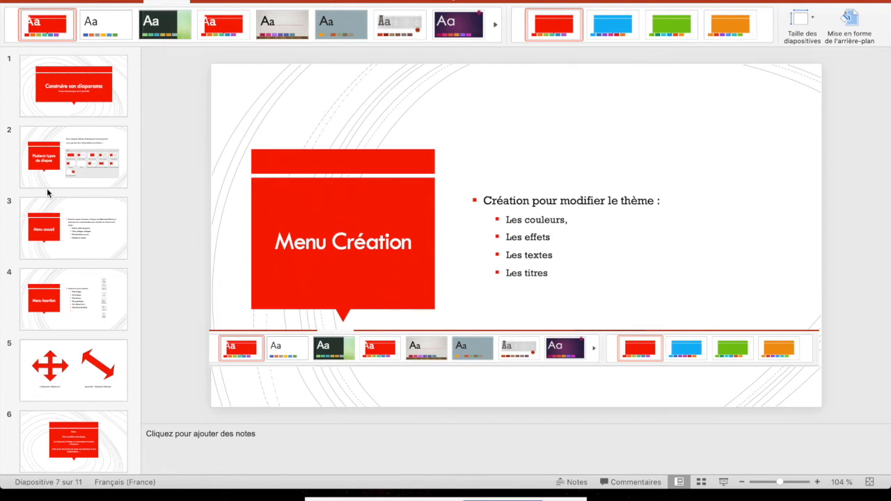
pyautogui.click(63, 80)
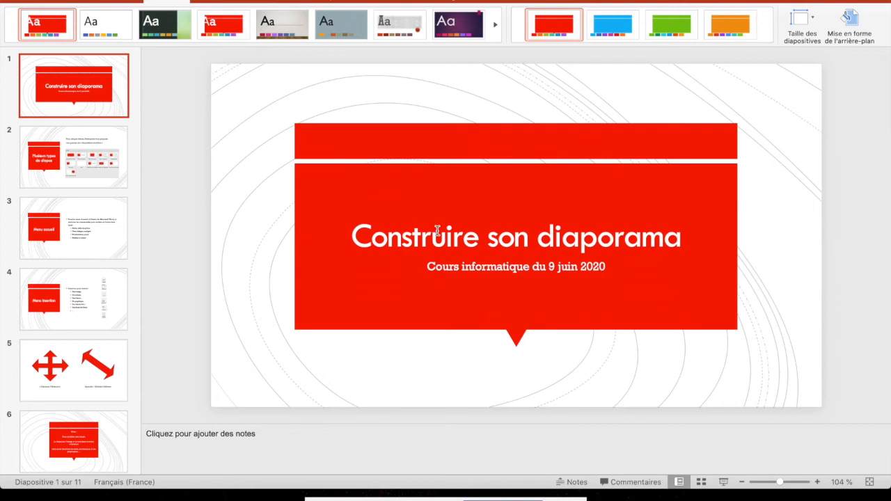
# Undo and redo the theme font change to compare the headings, review the font list, and revert to the previous fonts.
pyautogui.press('super+z')
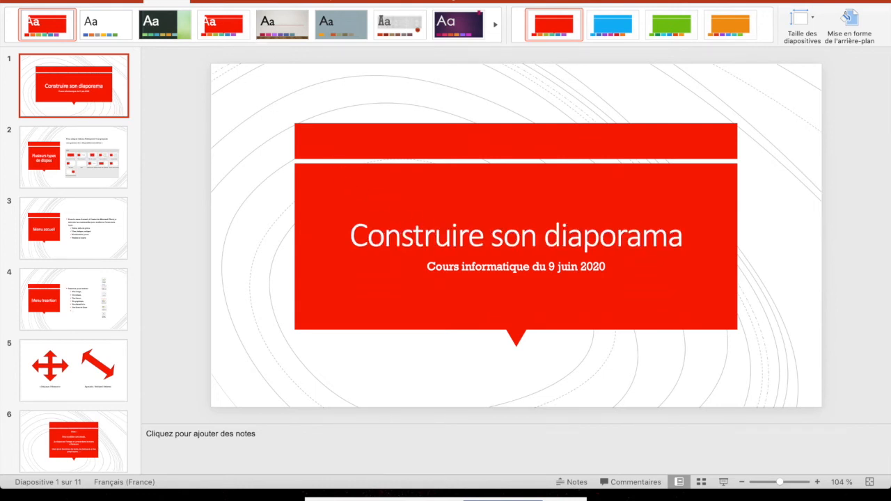
pyautogui.press('super+y')
pyautogui.click(641, 44)
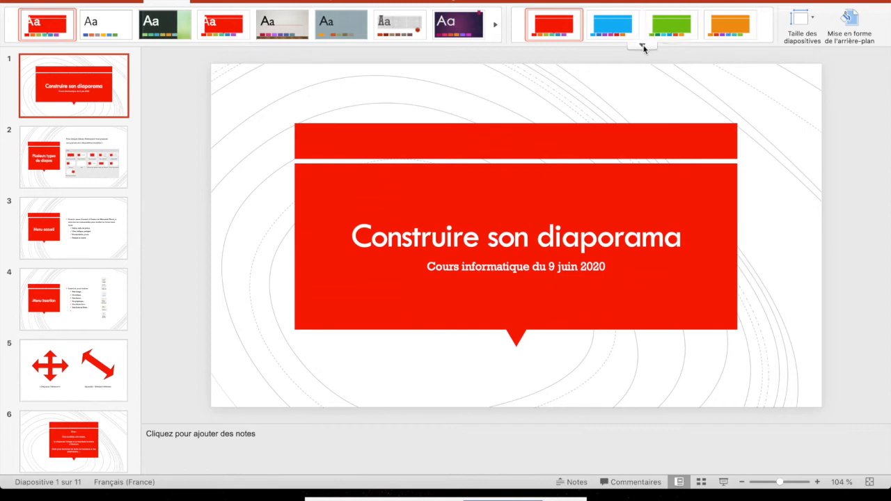
pyautogui.scroll(-5, 463, 191)
pyautogui.scroll(-8, 463, 191)
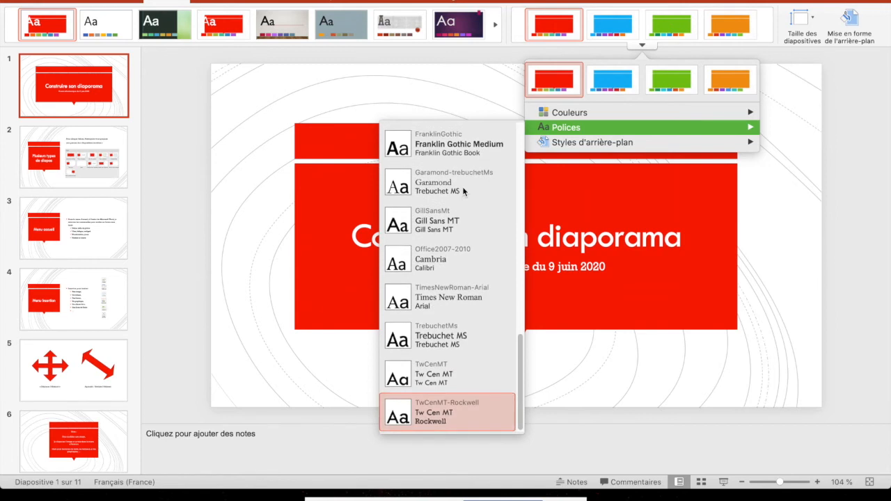
pyautogui.click(847, 198)
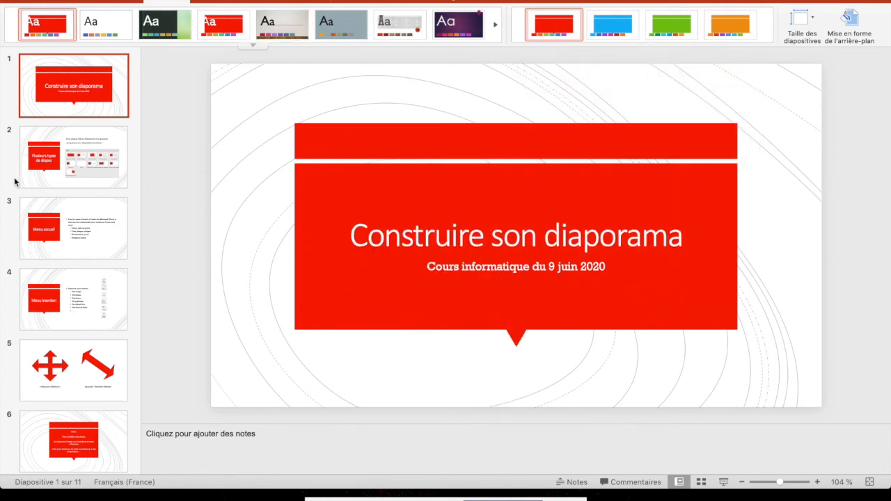
# View the "Transitions et animations" slide and return to the "Menu Création" slide.
pyautogui.scroll(-5, 76, 390)
pyautogui.click(81, 360)
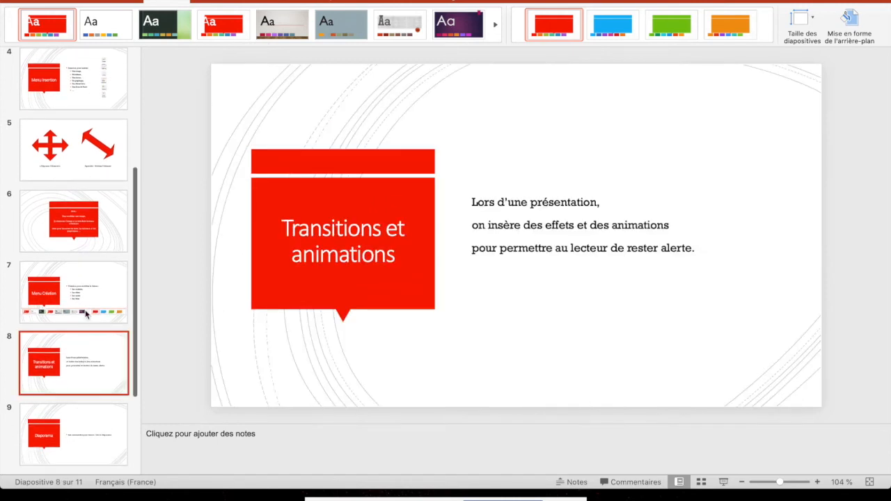
pyautogui.click(76, 292)
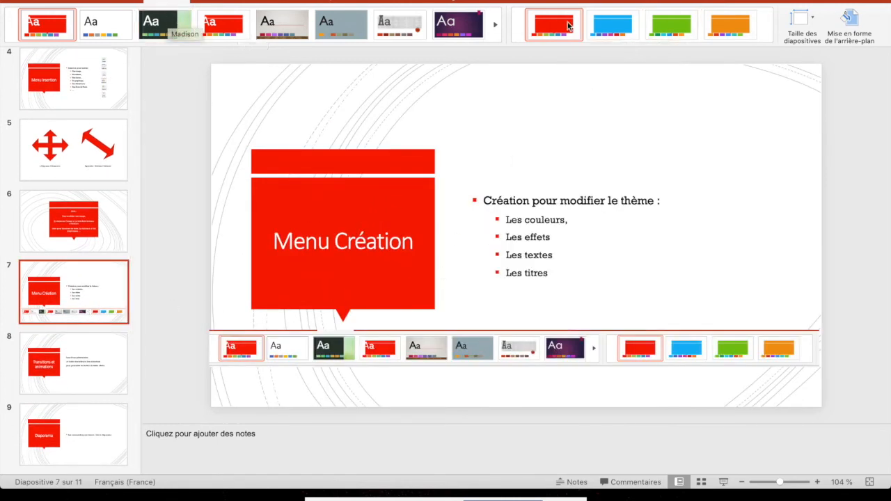
# Apply the light grey background style to the presentation, and replace it with the darkest gradient style in the last row.
pyautogui.click(640, 46)
pyautogui.moveTo(606, 140)
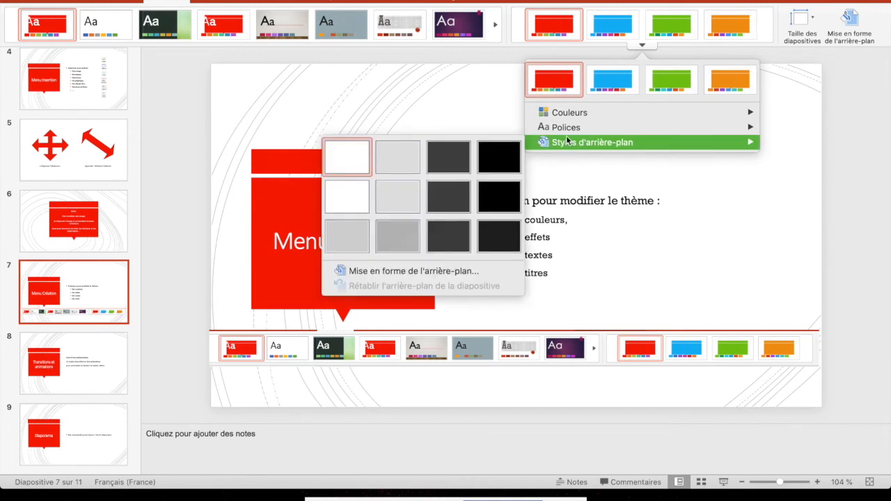
pyautogui.click(400, 165)
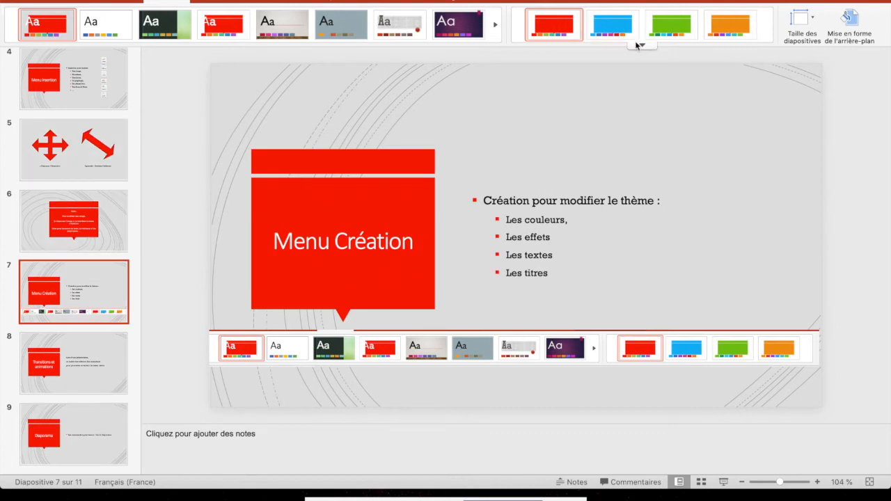
pyautogui.moveTo(687, 143)
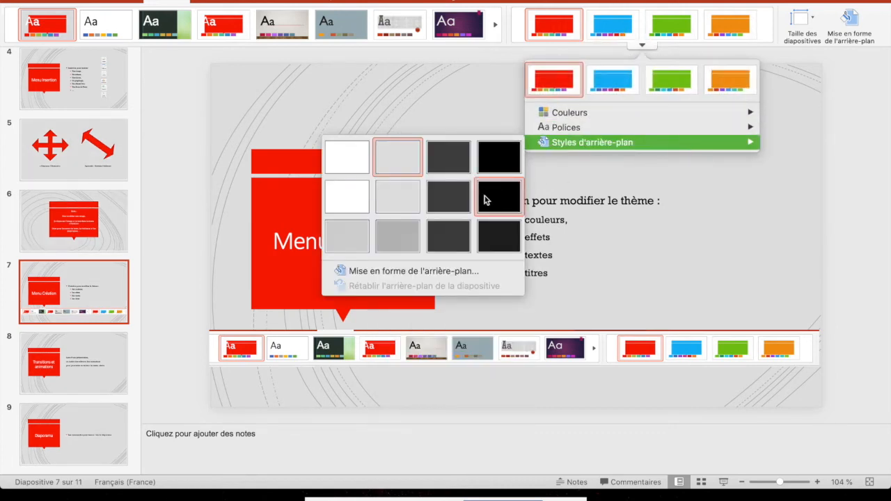
pyautogui.click(490, 240)
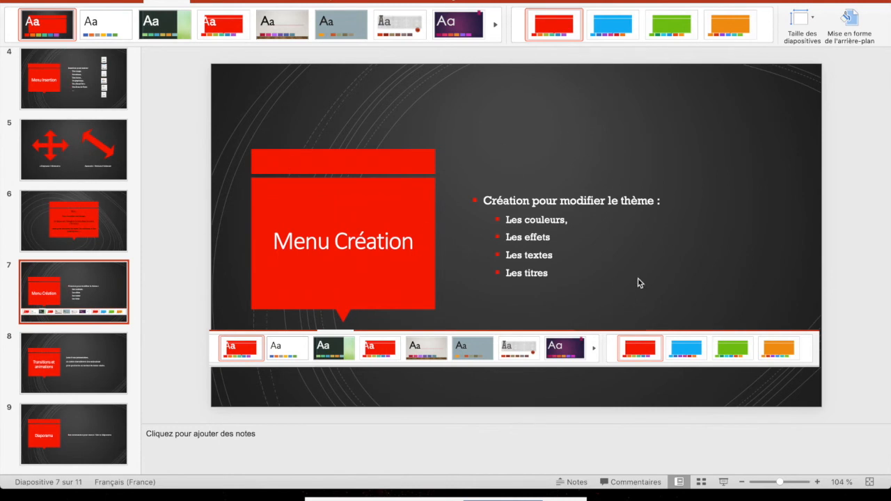
# Set the presentation's background style back to plain white and look through the remaining slide thumbnails.
pyautogui.click(651, 43)
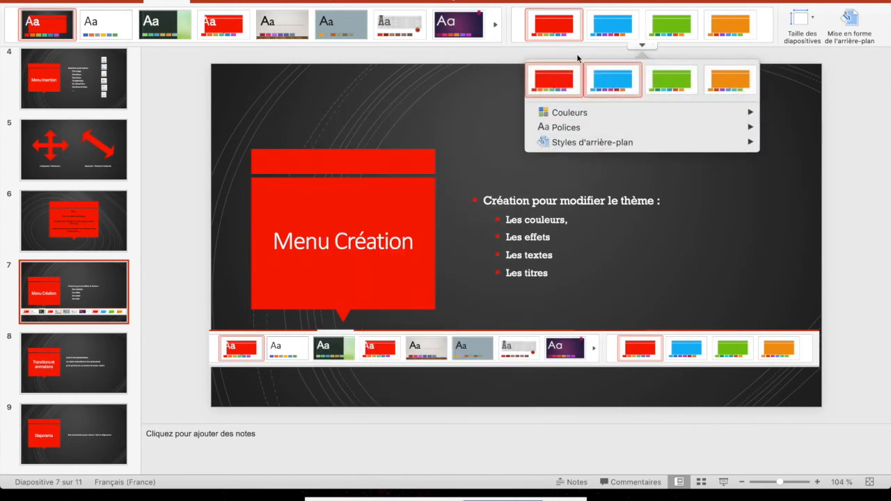
pyautogui.moveTo(578, 145)
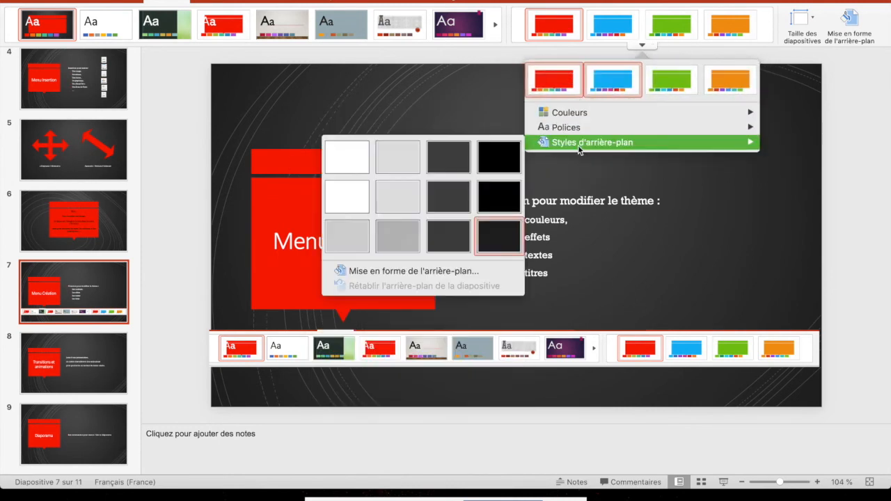
pyautogui.click(352, 157)
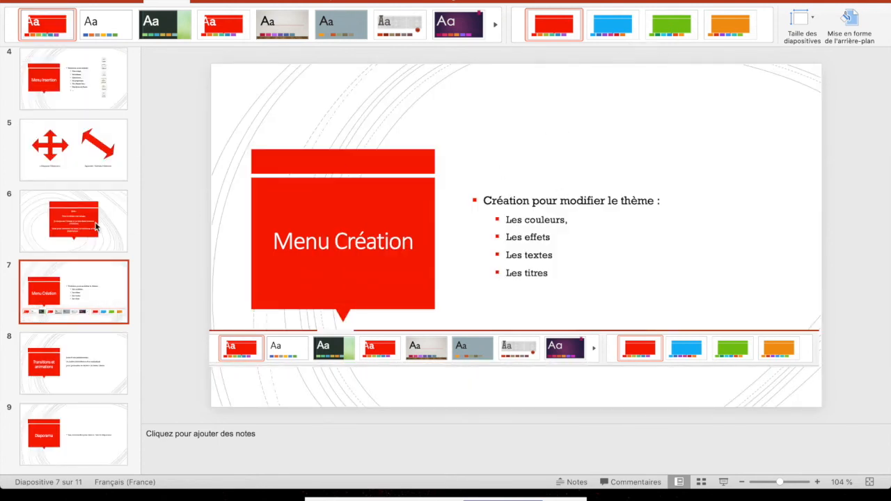
pyautogui.scroll(-4, 96, 227)
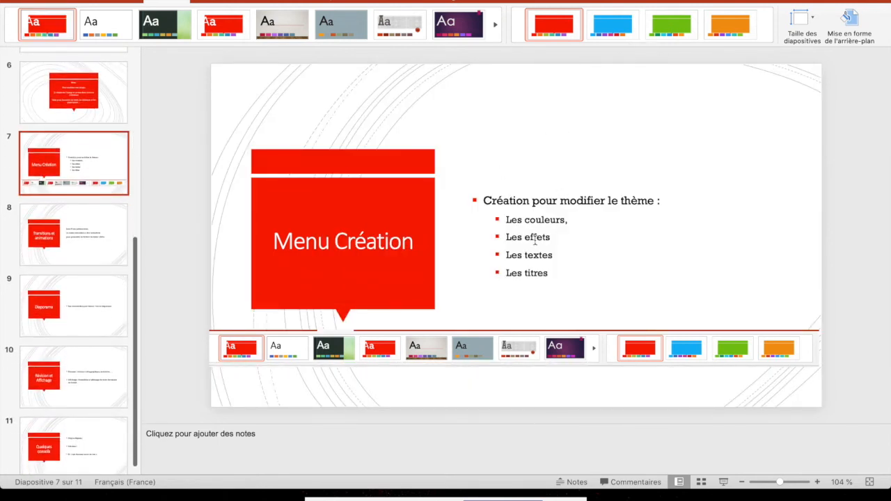
# View the available background styles for the current theme without choosing one.
pyautogui.click(642, 43)
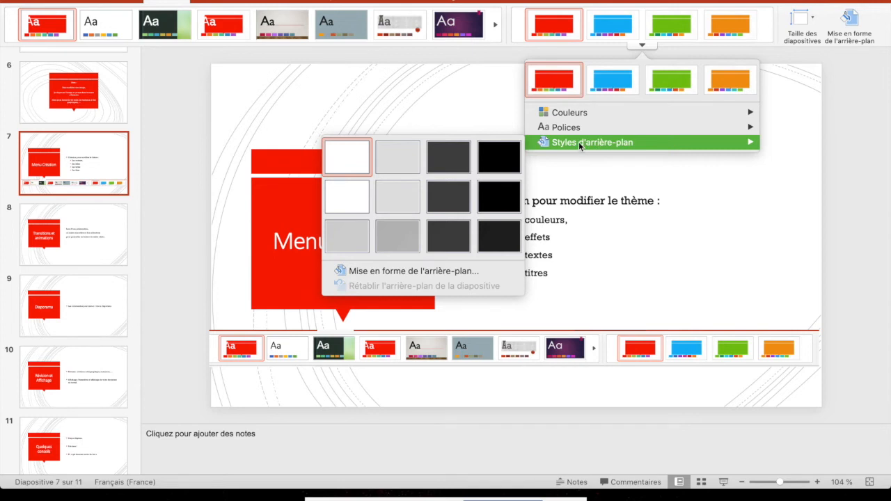
pyautogui.click(366, 117)
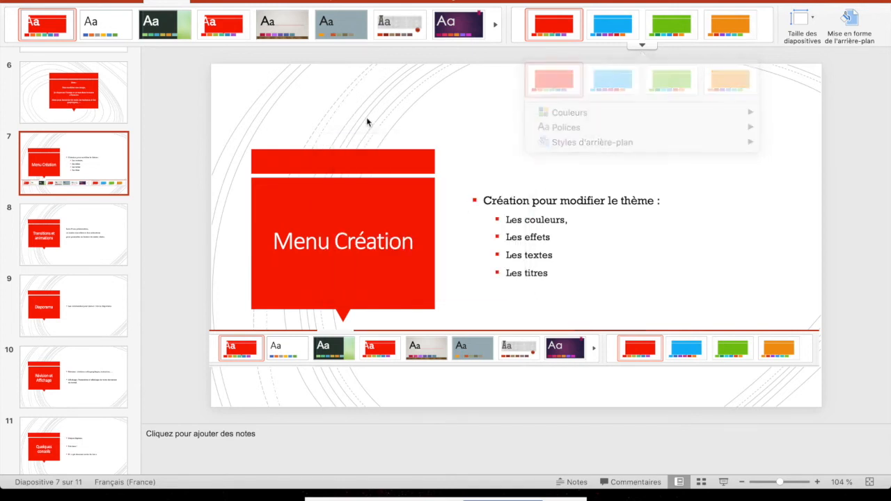
pyautogui.click(641, 43)
pyautogui.moveTo(574, 143)
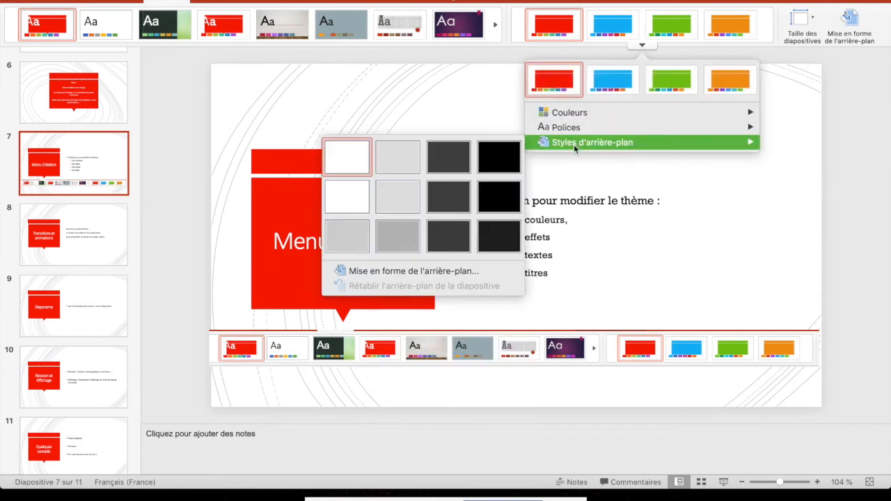